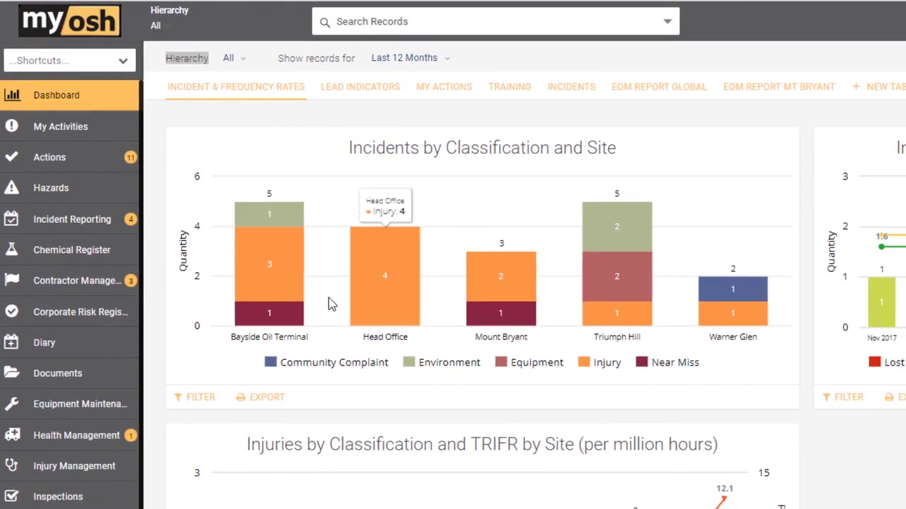
Filter the dashboard to the Mount Bryant site, then clear it back to all sites.
{"action": "mouse_move", "coordinate": [267, 290]}
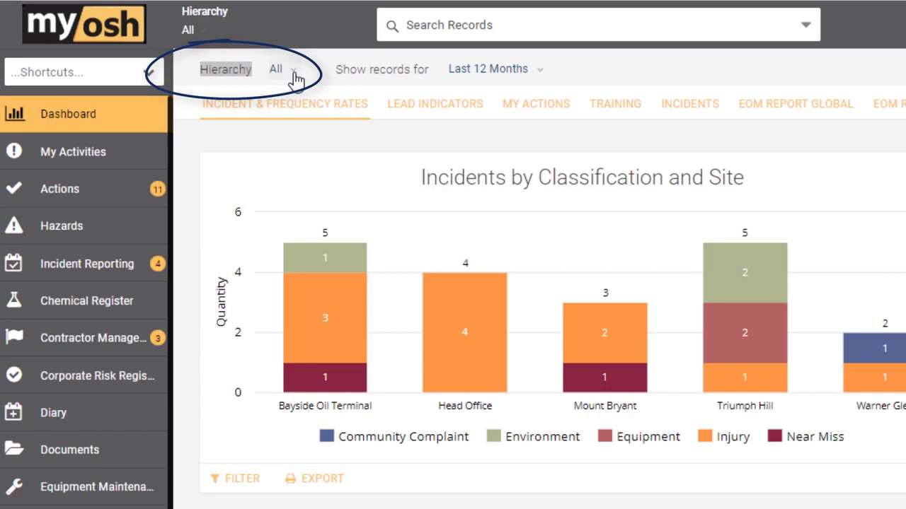
{"action": "left_click", "coordinate": [295, 77]}
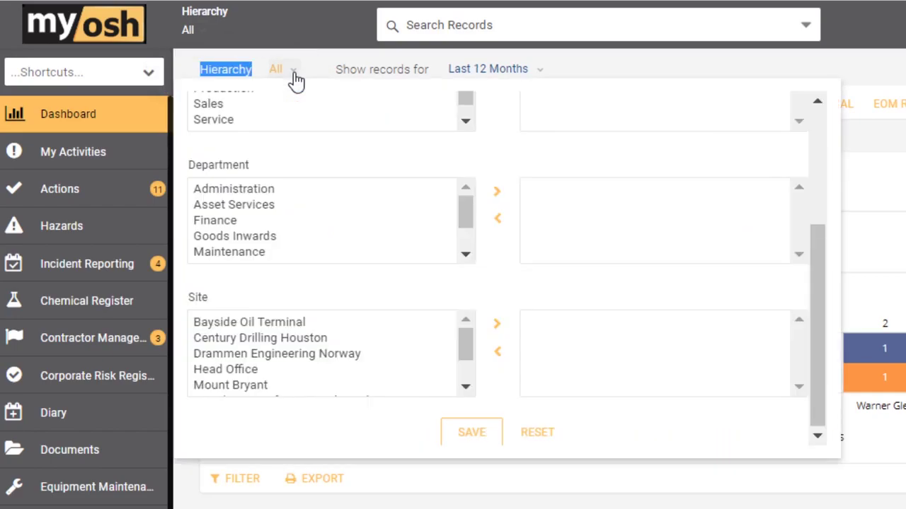
{"action": "scroll", "coordinate": [296, 141], "scroll_direction": "up", "scroll_amount": 5}
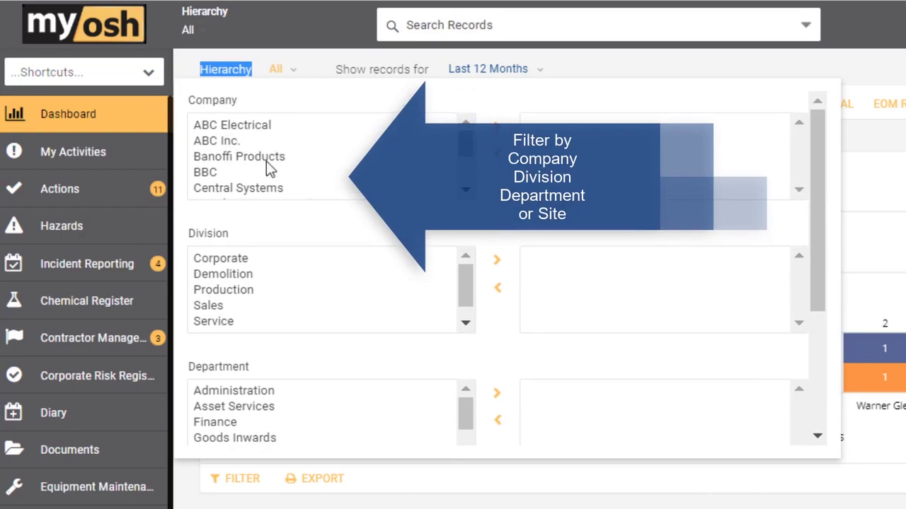
{"action": "scroll", "coordinate": [279, 181], "scroll_direction": "down", "scroll_amount": 5}
{"action": "scroll", "coordinate": [421, 294], "scroll_direction": "down", "scroll_amount": 1}
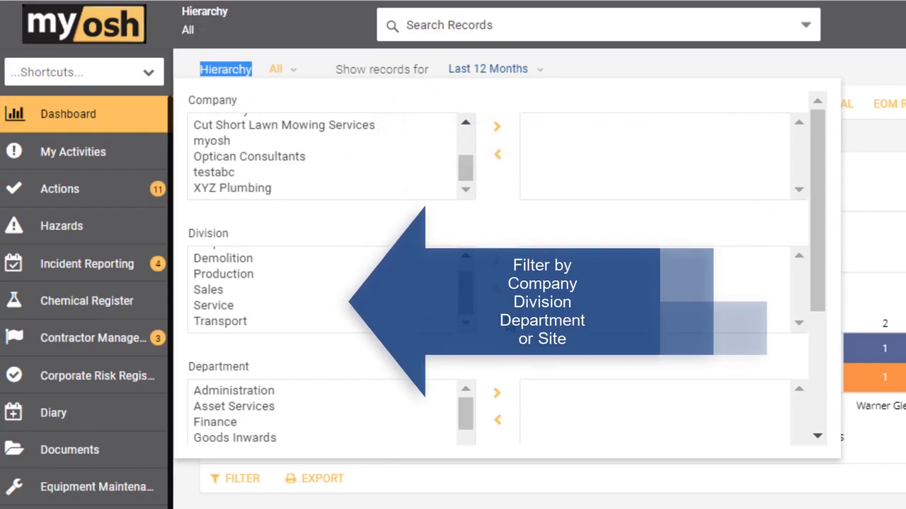
{"action": "scroll", "coordinate": [500, 335], "scroll_direction": "down", "scroll_amount": 3}
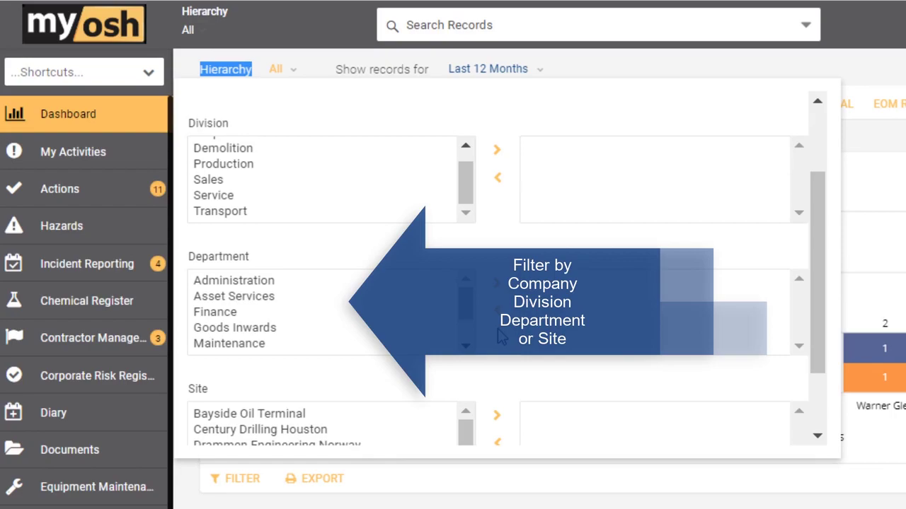
{"action": "scroll", "coordinate": [499, 336], "scroll_direction": "down", "scroll_amount": 3}
{"action": "left_click", "coordinate": [230, 385]}
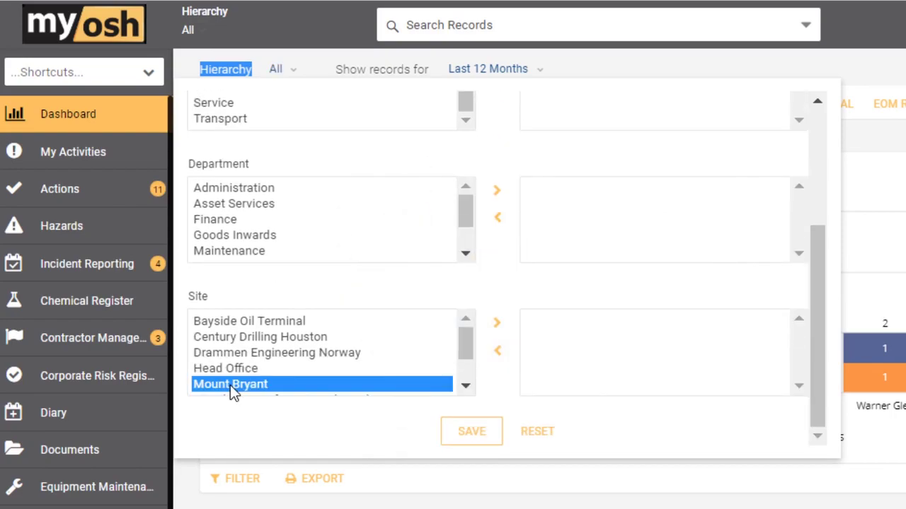
{"action": "left_click", "coordinate": [496, 324]}
{"action": "left_click", "coordinate": [471, 431]}
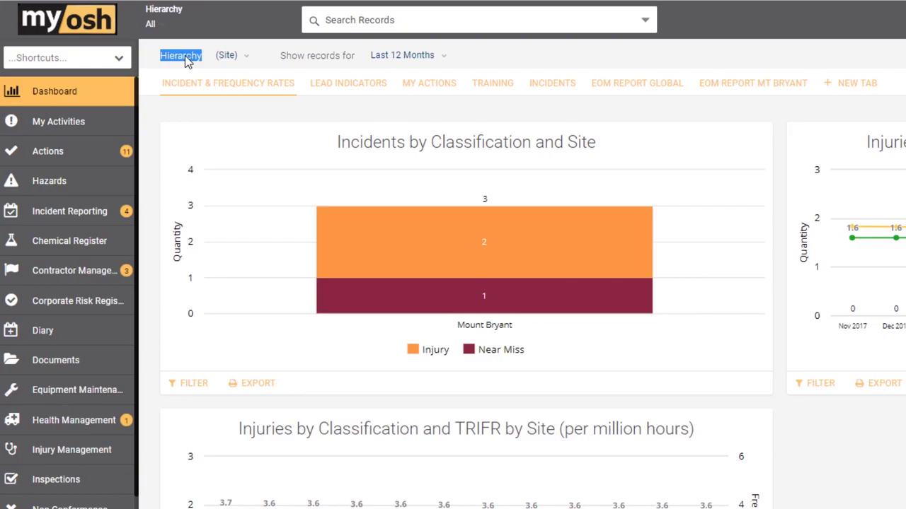
{"action": "left_click", "coordinate": [247, 59]}
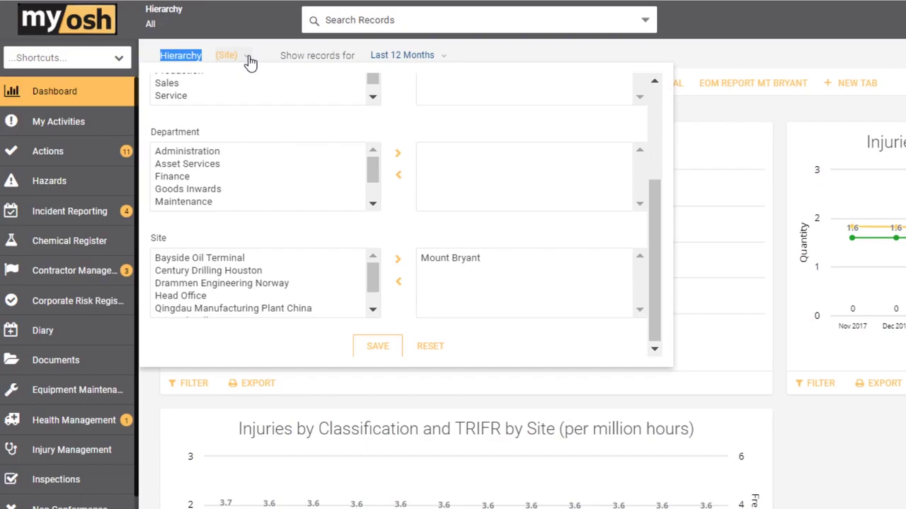
{"action": "left_click", "coordinate": [429, 347]}
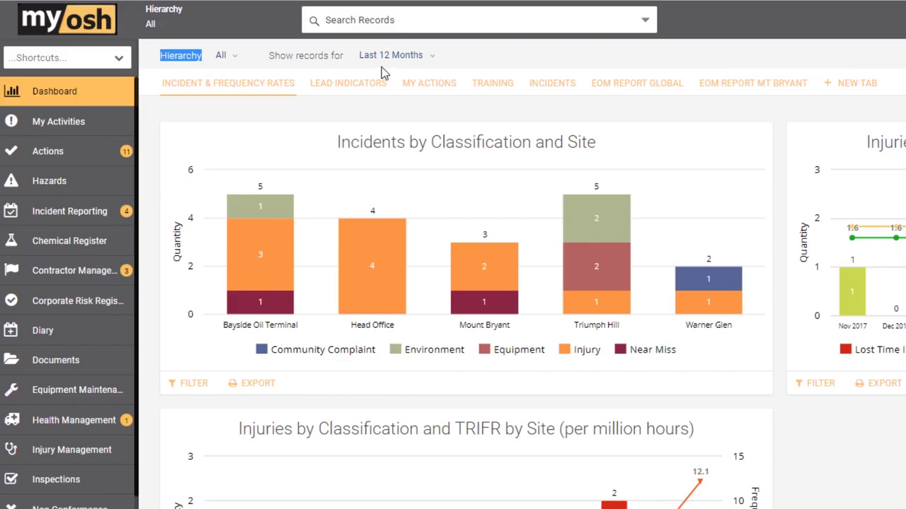
Try a Previous Month range and a From date of 01/05/2018, then reset to last 12 months.
{"action": "left_click_drag", "start_coordinate": [269, 57], "coordinate": [340, 62]}
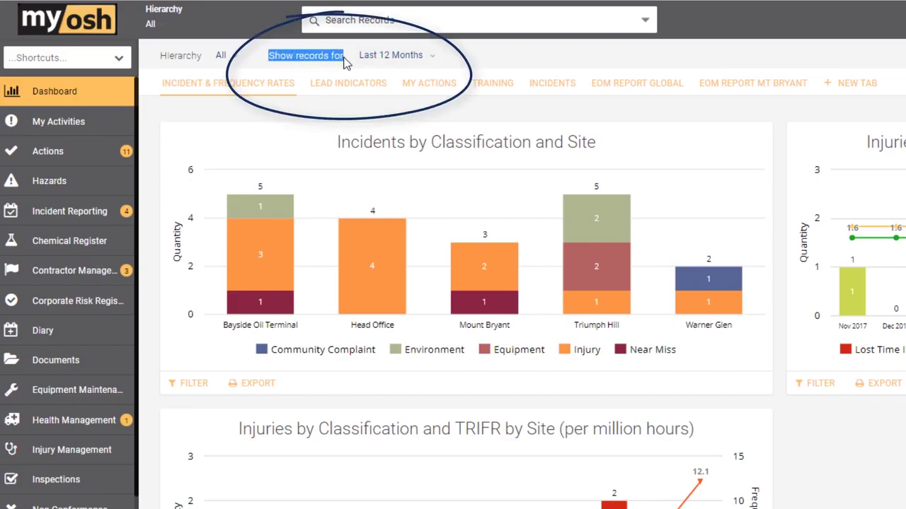
{"action": "left_click", "coordinate": [427, 62]}
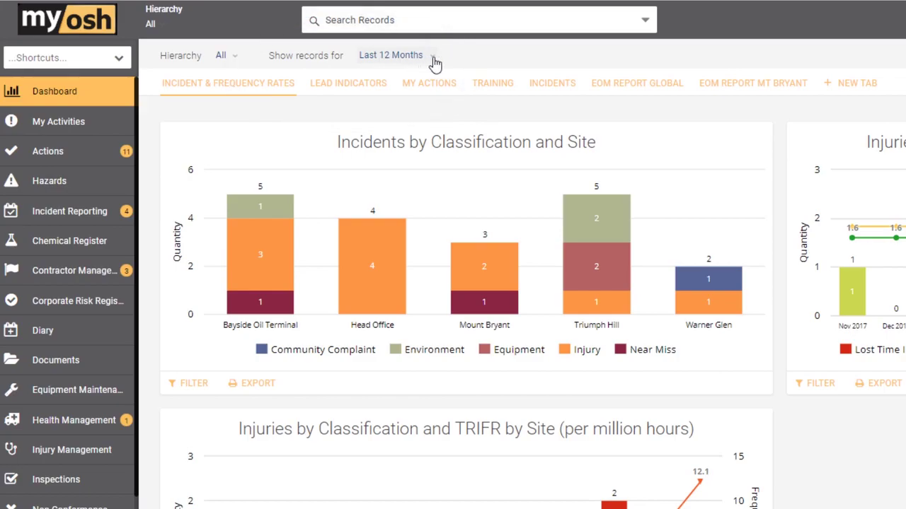
{"action": "left_click", "coordinate": [428, 62]}
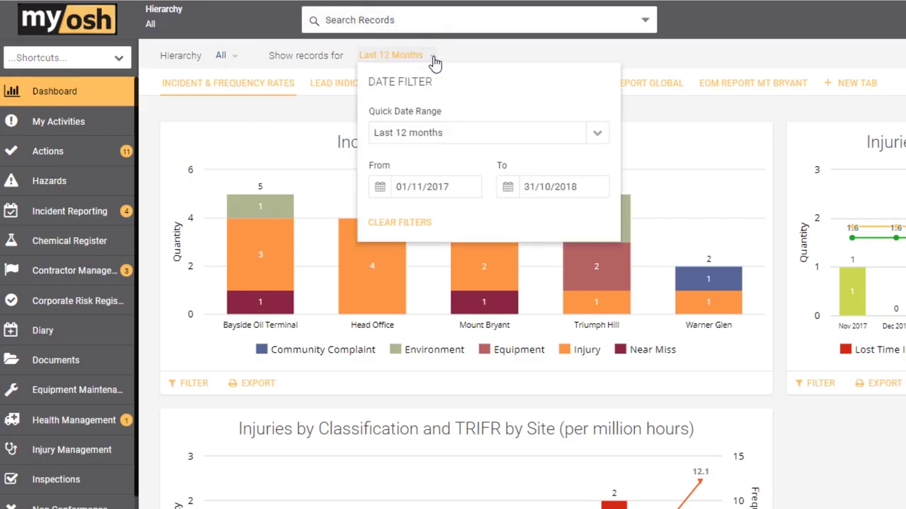
{"action": "left_click", "coordinate": [597, 133]}
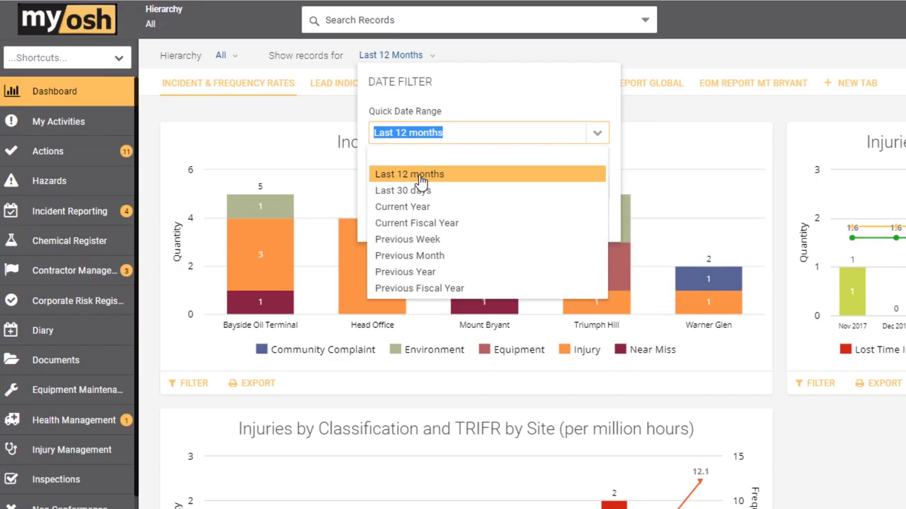
{"action": "left_click", "coordinate": [414, 255]}
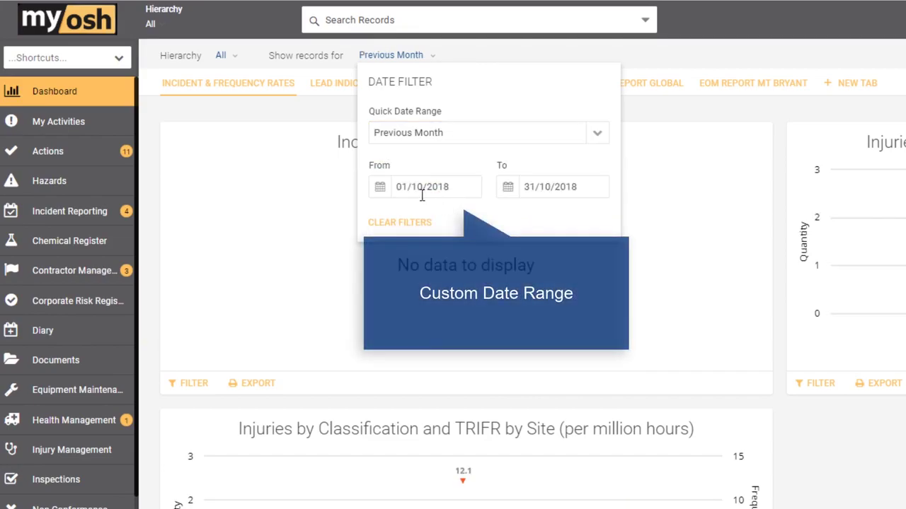
{"action": "left_click", "coordinate": [380, 187]}
{"action": "left_click", "coordinate": [393, 214]}
{"action": "left_click", "coordinate": [393, 214]}
{"action": "left_click", "coordinate": [393, 213]}
{"action": "left_click", "coordinate": [393, 214]}
{"action": "left_click", "coordinate": [393, 214]}
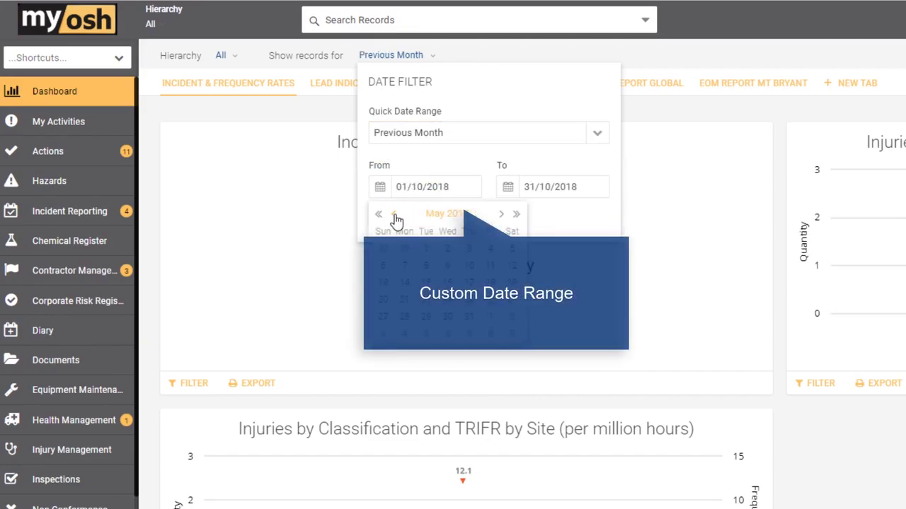
{"action": "left_click", "coordinate": [426, 249]}
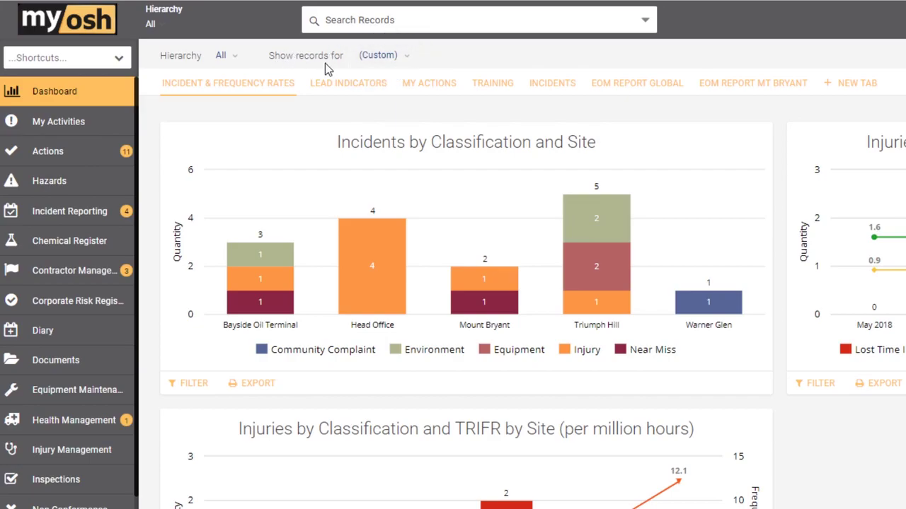
{"action": "left_click", "coordinate": [408, 61]}
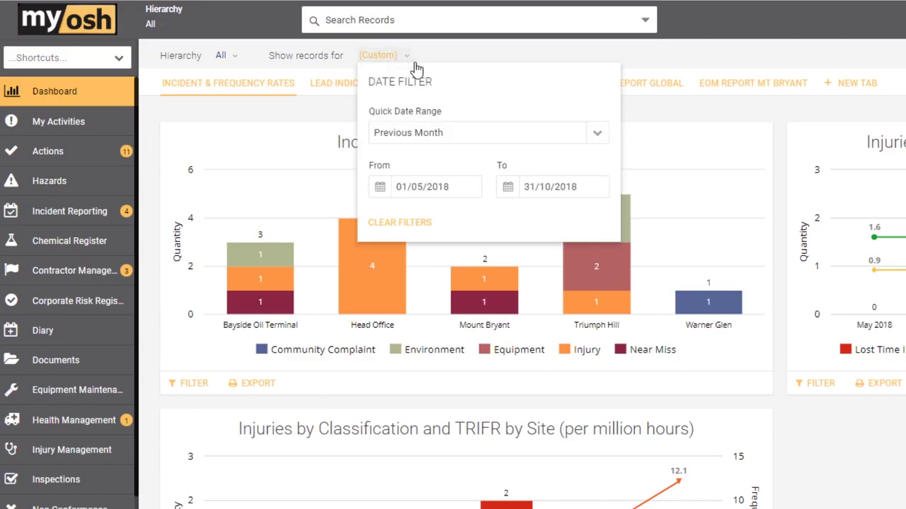
{"action": "left_click", "coordinate": [421, 225]}
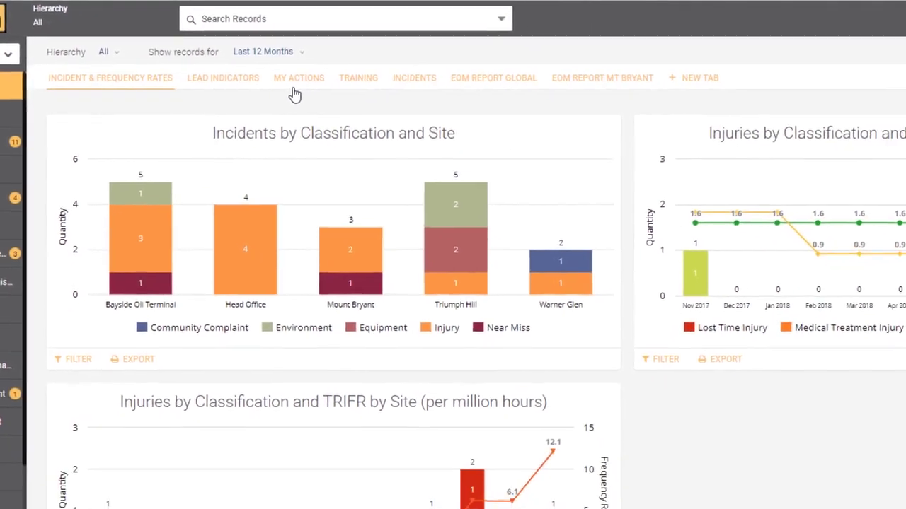
Switch to MY ACTIONS, then EOM REPORT MT BRYANT, then back to MY ACTIONS.
{"action": "left_click", "coordinate": [356, 106]}
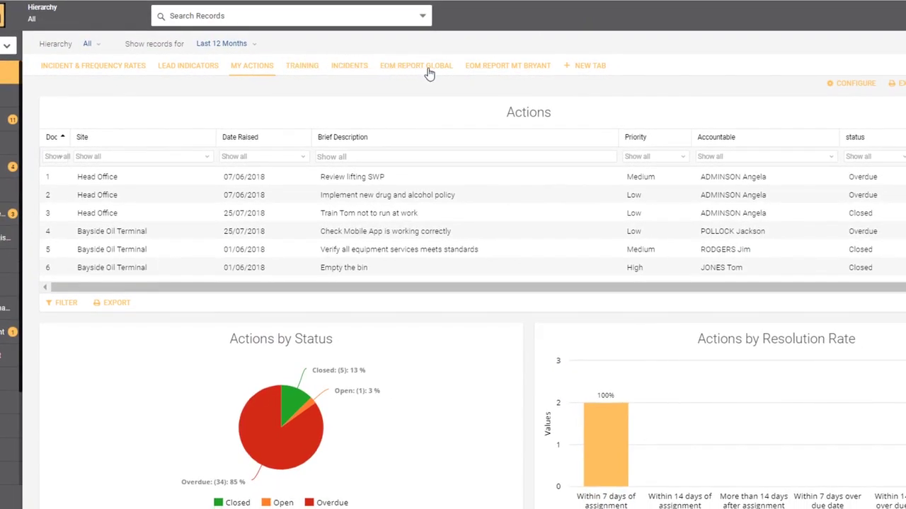
{"action": "left_click", "coordinate": [477, 71]}
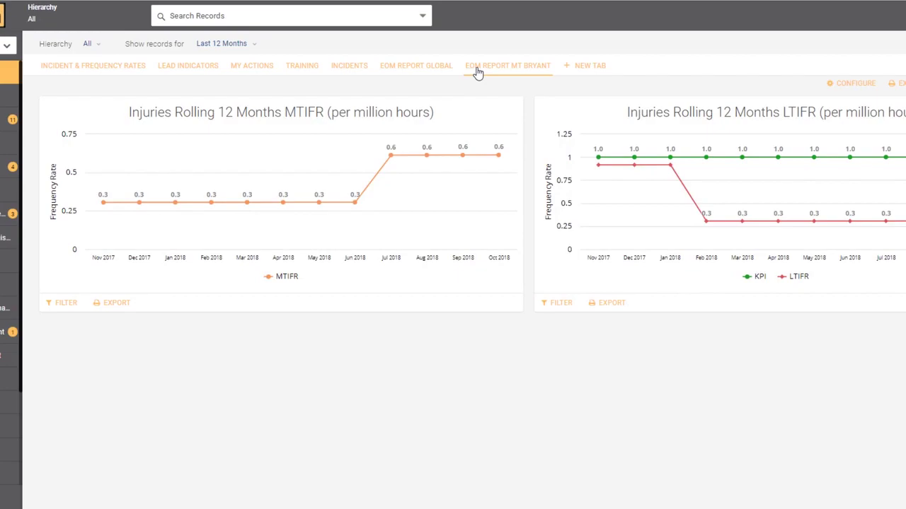
{"action": "left_click", "coordinate": [249, 69]}
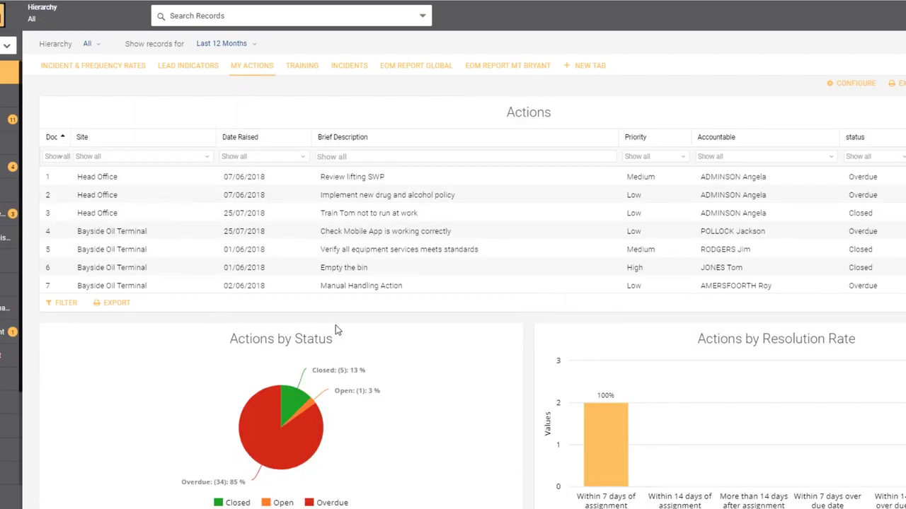
Limit the Actions by Status pie chart to the Open and Overdue statuses.
{"action": "scroll", "coordinate": [336, 329], "scroll_direction": "down", "scroll_amount": 2}
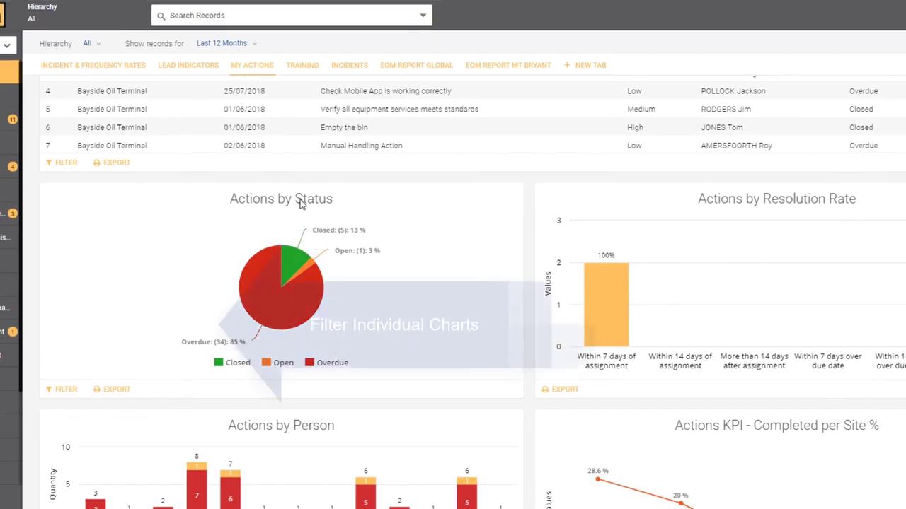
{"action": "left_click", "coordinate": [64, 389]}
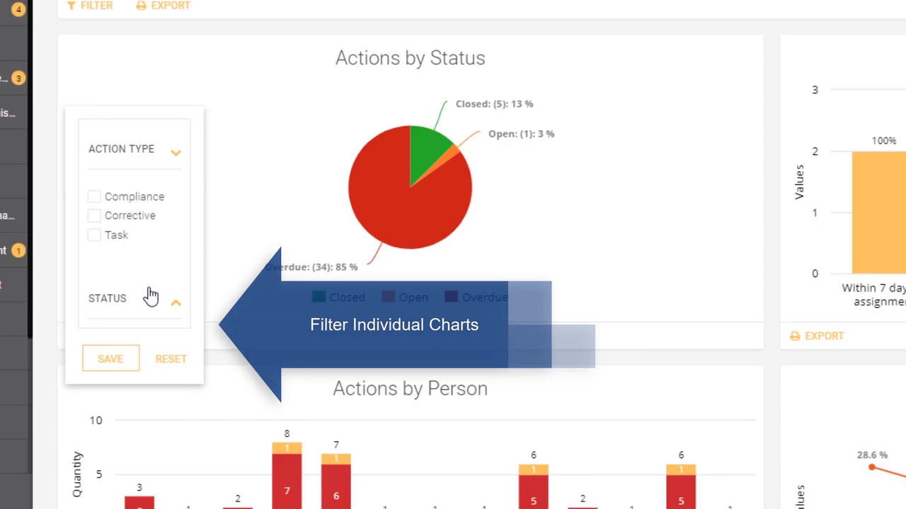
{"action": "left_click", "coordinate": [177, 306]}
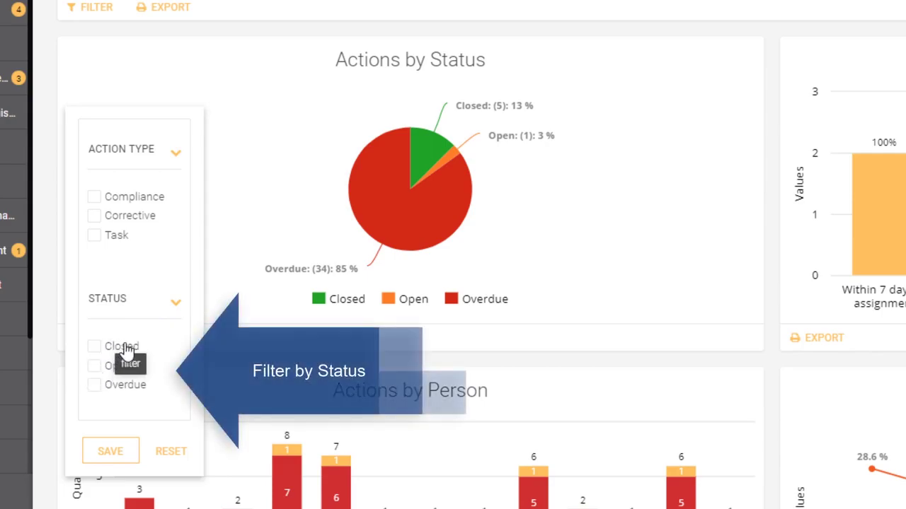
{"action": "left_click", "coordinate": [94, 366]}
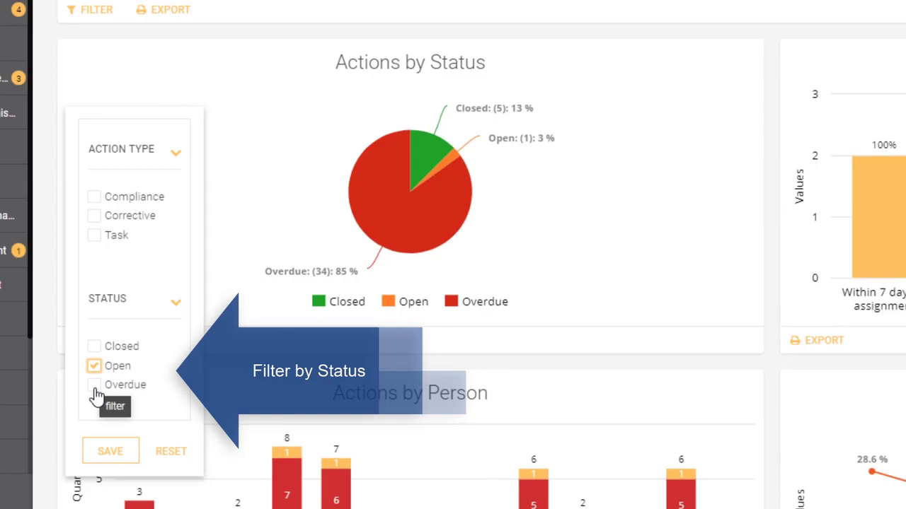
{"action": "left_click", "coordinate": [95, 385]}
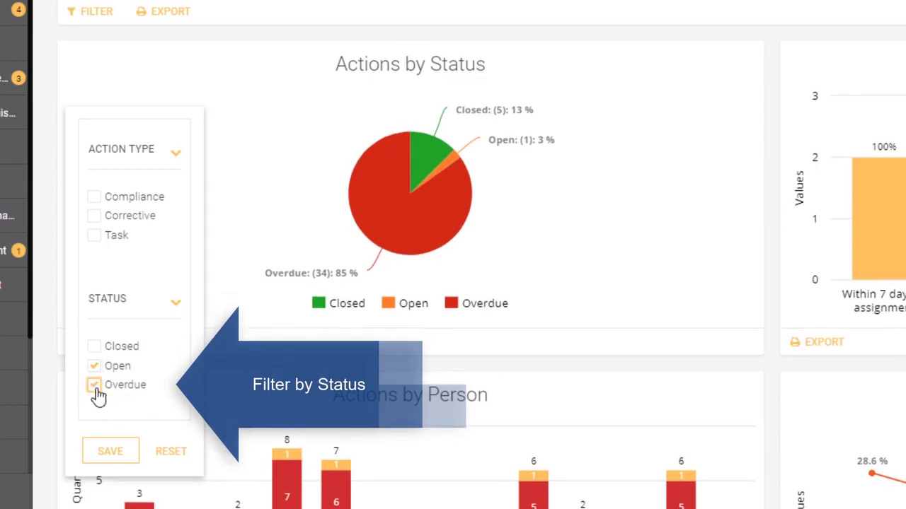
{"action": "left_click", "coordinate": [111, 452]}
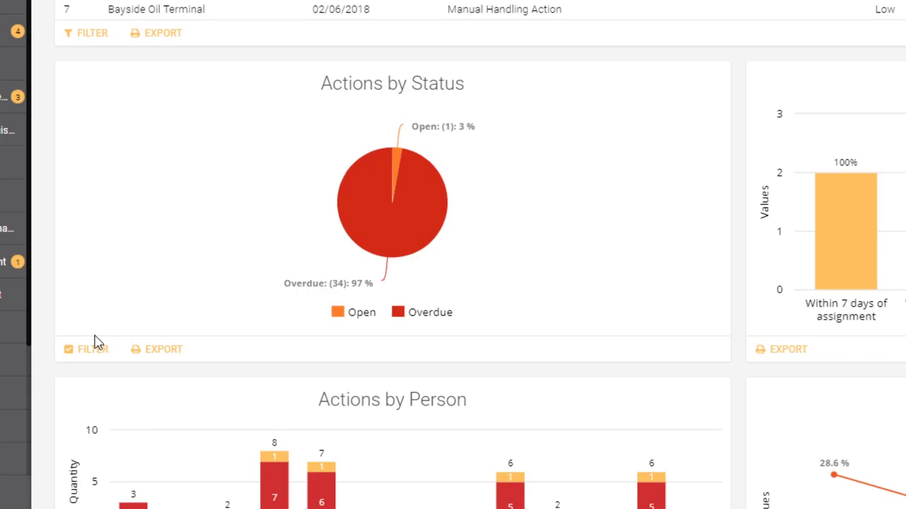
Reset and save the Actions by Status chart filter so Closed actions reappear.
{"action": "left_click", "coordinate": [73, 351]}
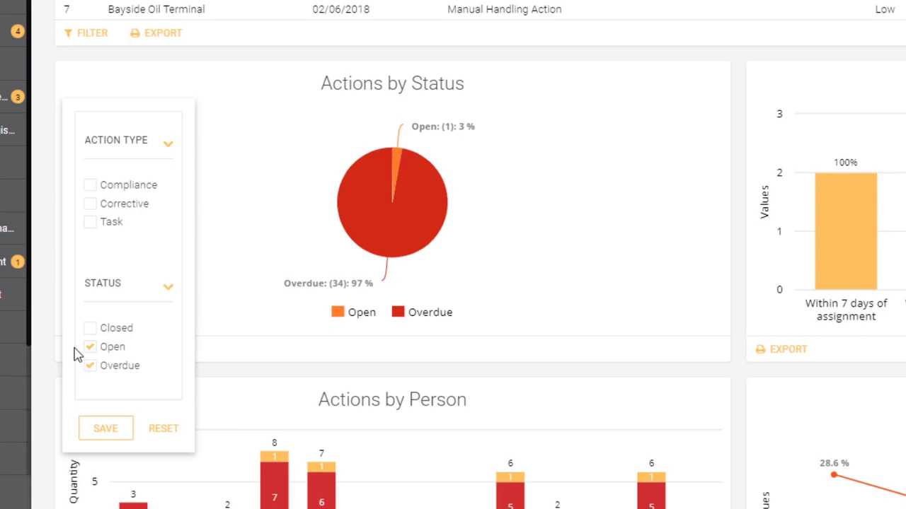
{"action": "left_click", "coordinate": [158, 430]}
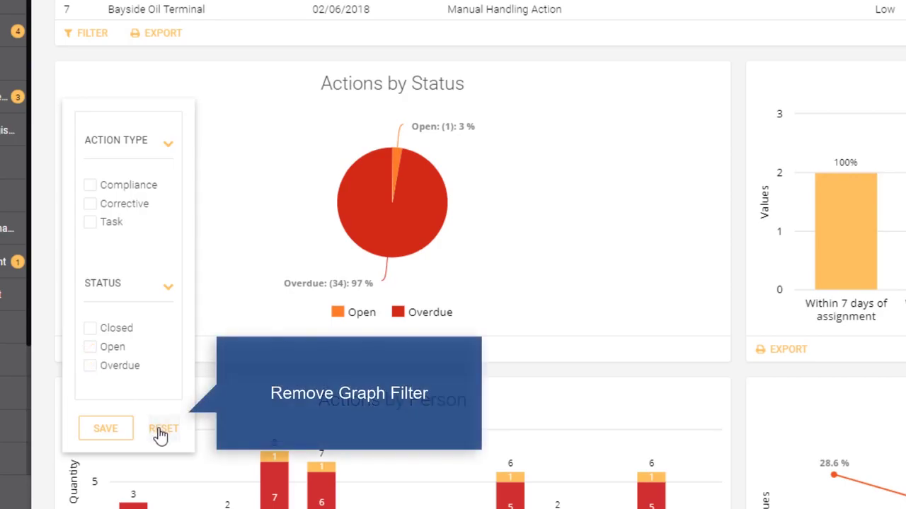
{"action": "left_click", "coordinate": [106, 430]}
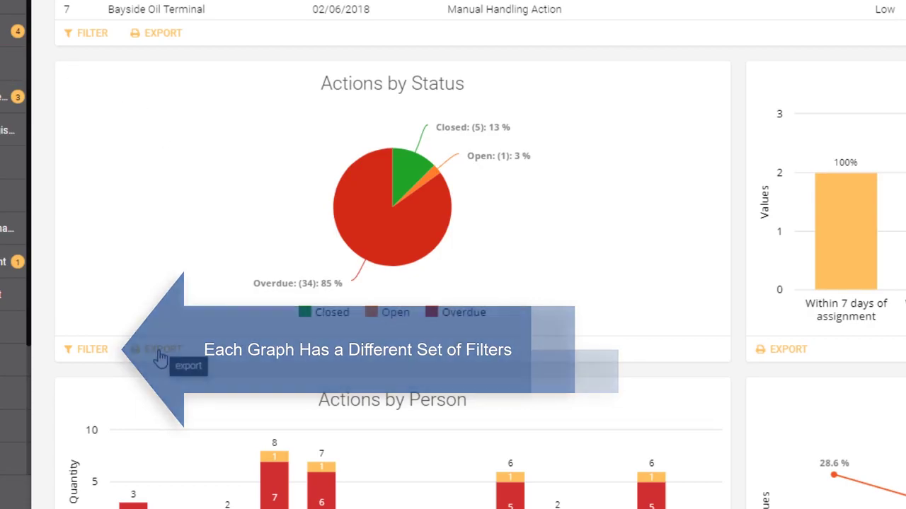
Scroll back up to the Actions table on the My Actions view.
{"action": "scroll", "coordinate": [161, 359], "scroll_direction": "up", "scroll_amount": 3}
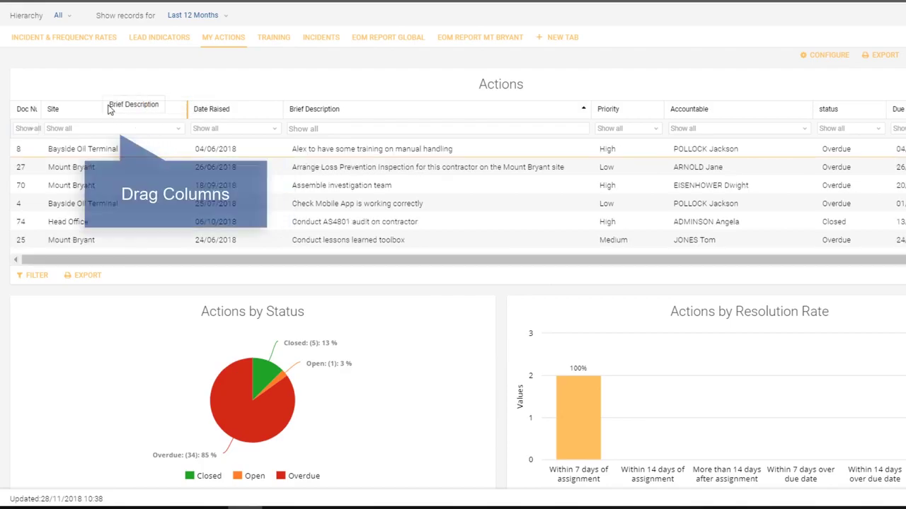
Move the Brief Description column next to Doc and leave Date Raised unfiltered.
{"action": "left_click_drag", "start_coordinate": [124, 113], "coordinate": [72, 117]}
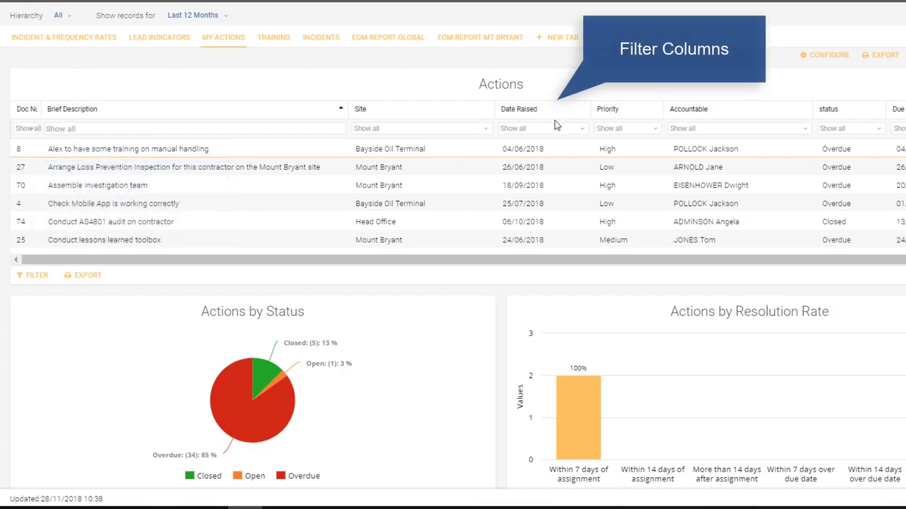
{"action": "left_click", "coordinate": [583, 129]}
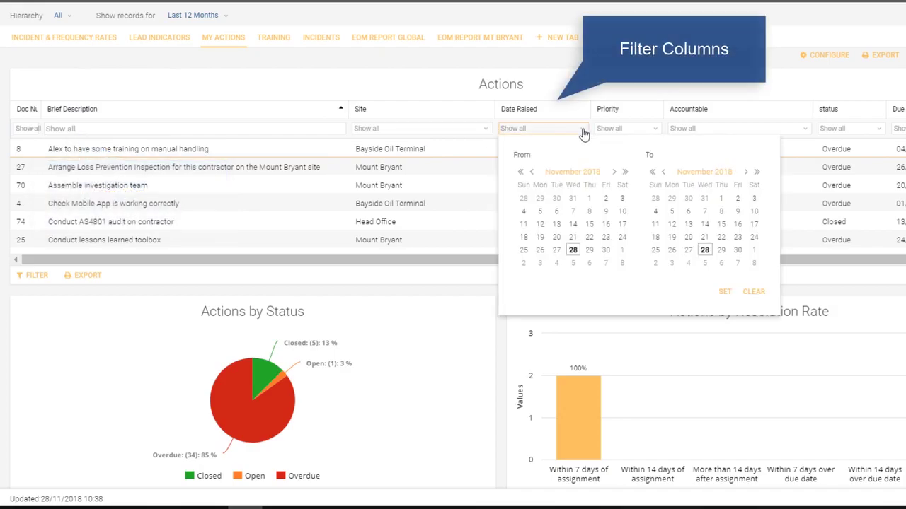
{"action": "left_click", "coordinate": [578, 129]}
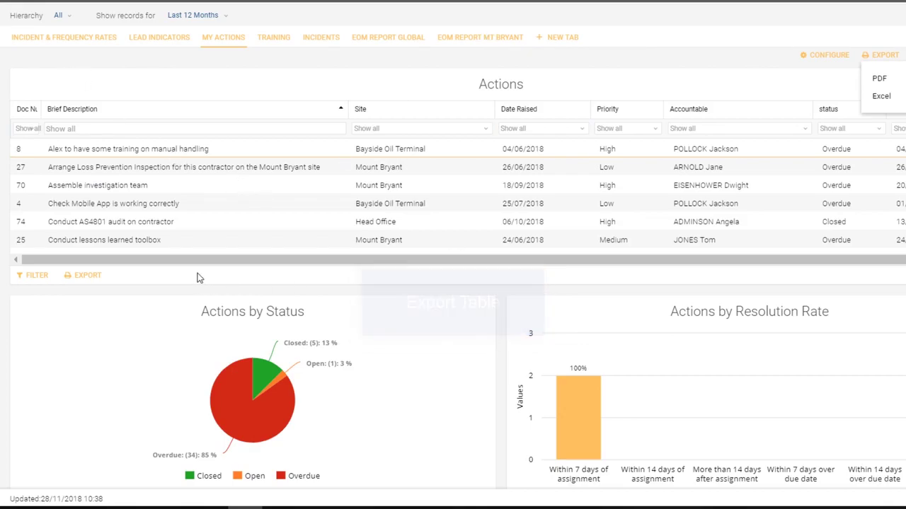
Export the Actions table to Excel as ACTIONS.XLS.
{"action": "left_click", "coordinate": [81, 280]}
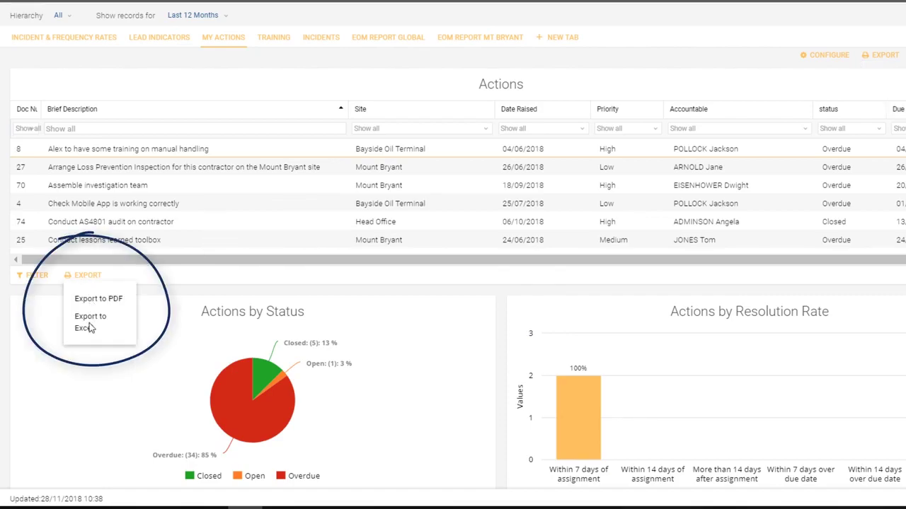
{"action": "left_click", "coordinate": [85, 321]}
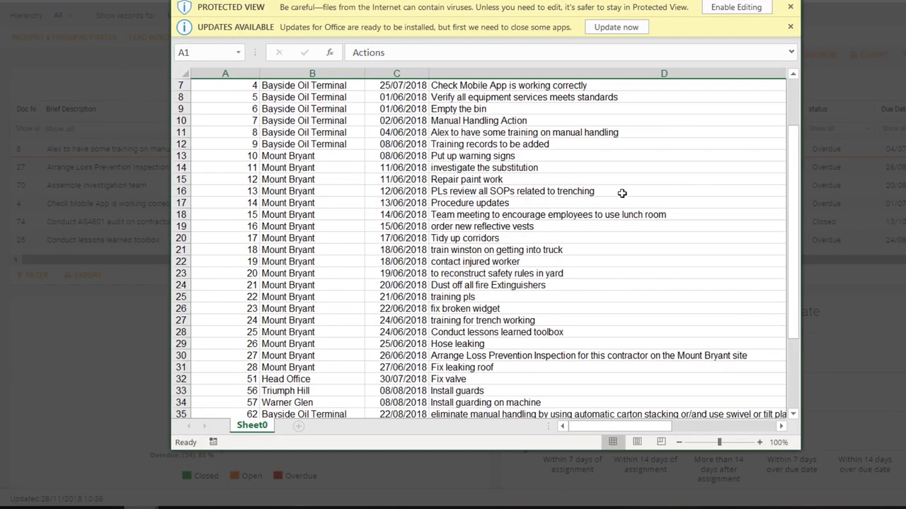
Scroll through the exported actions rows in the Excel spreadsheet.
{"action": "scroll", "coordinate": [622, 193], "scroll_direction": "down", "scroll_amount": 6}
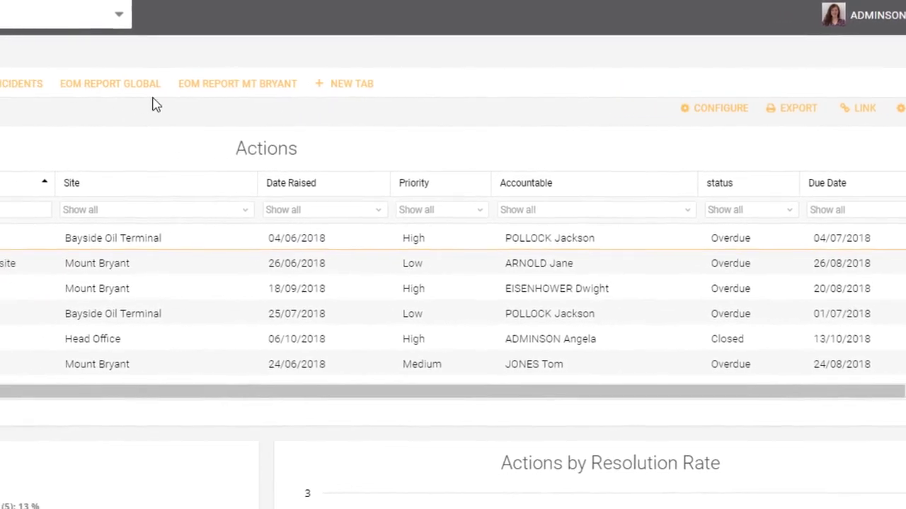
Open EOM Report Global and build a share link targeting it with a Previous Year range.
{"action": "left_click", "coordinate": [102, 87]}
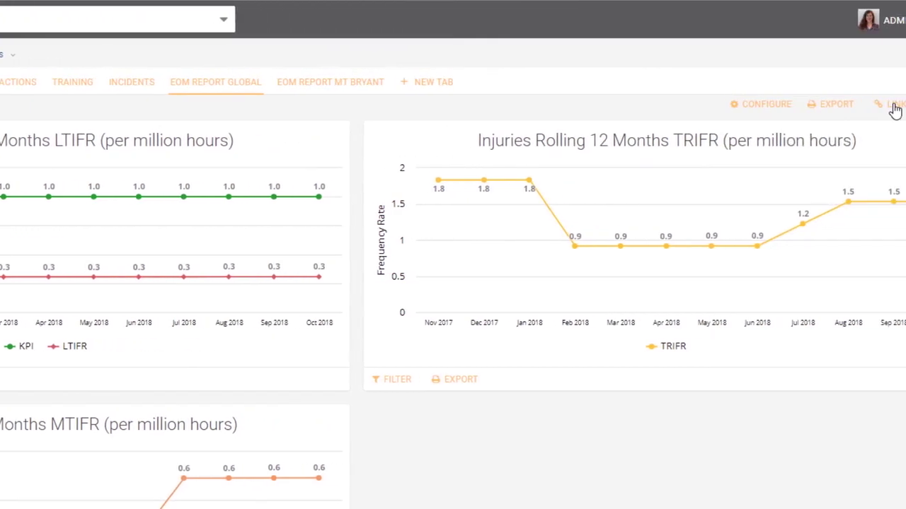
{"action": "left_click", "coordinate": [893, 106]}
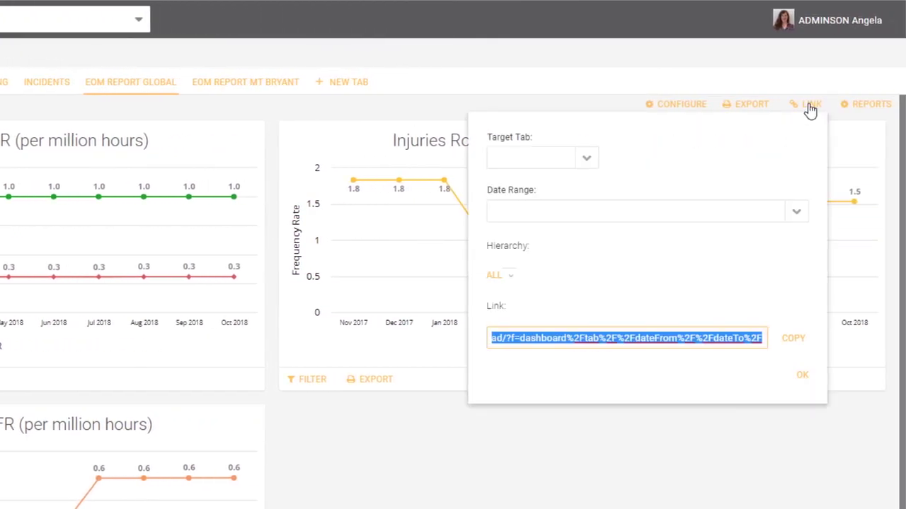
{"action": "left_click", "coordinate": [587, 159]}
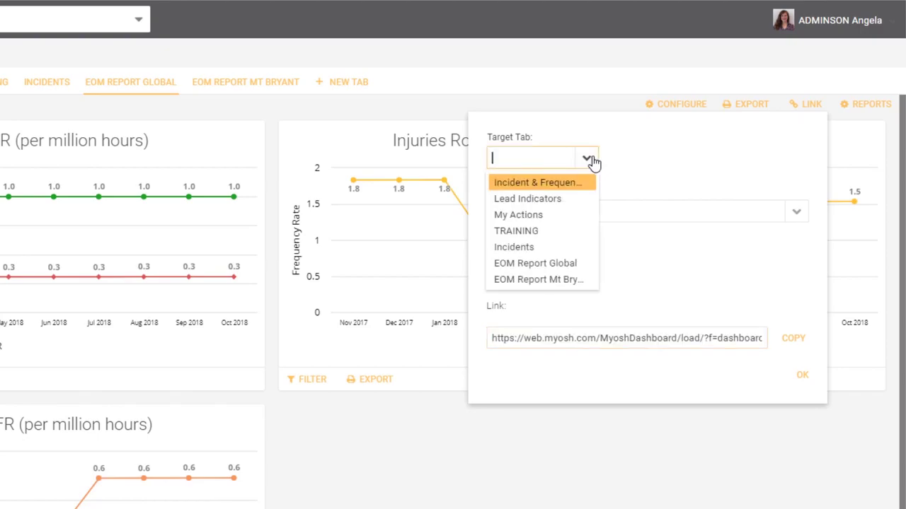
{"action": "left_click", "coordinate": [558, 269]}
{"action": "left_click", "coordinate": [795, 211]}
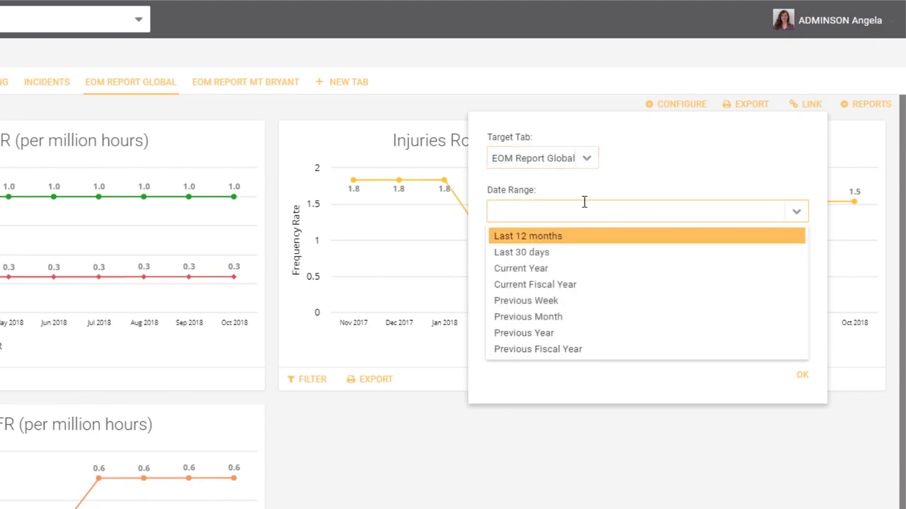
{"action": "left_click", "coordinate": [538, 335]}
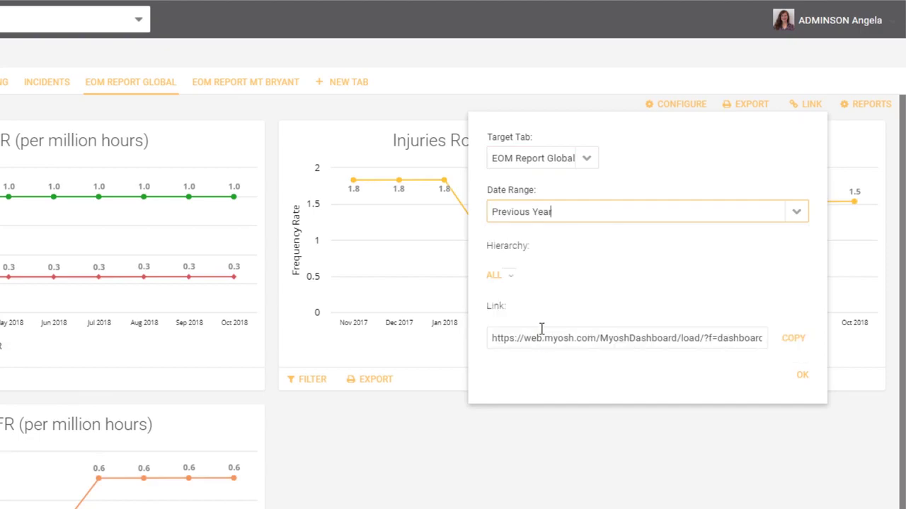
{"action": "left_click", "coordinate": [508, 283]}
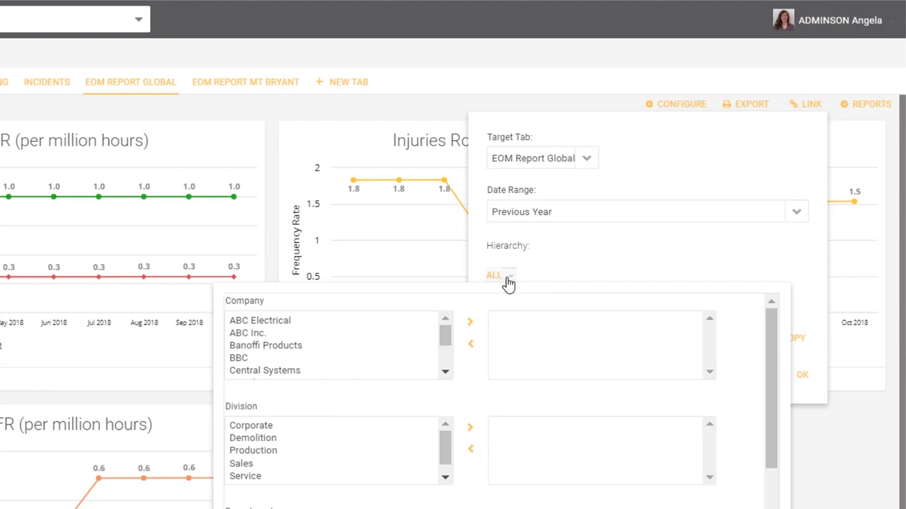
{"action": "left_click", "coordinate": [508, 282]}
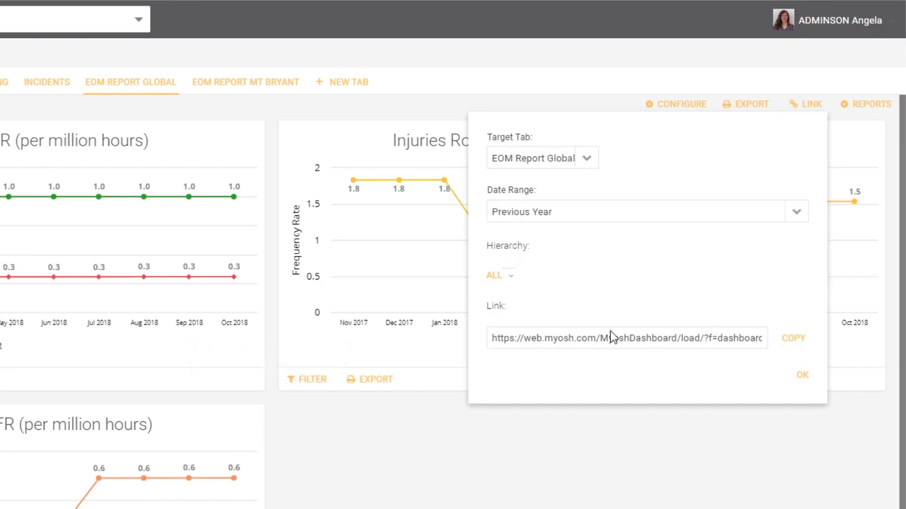
{"action": "left_click", "coordinate": [802, 375]}
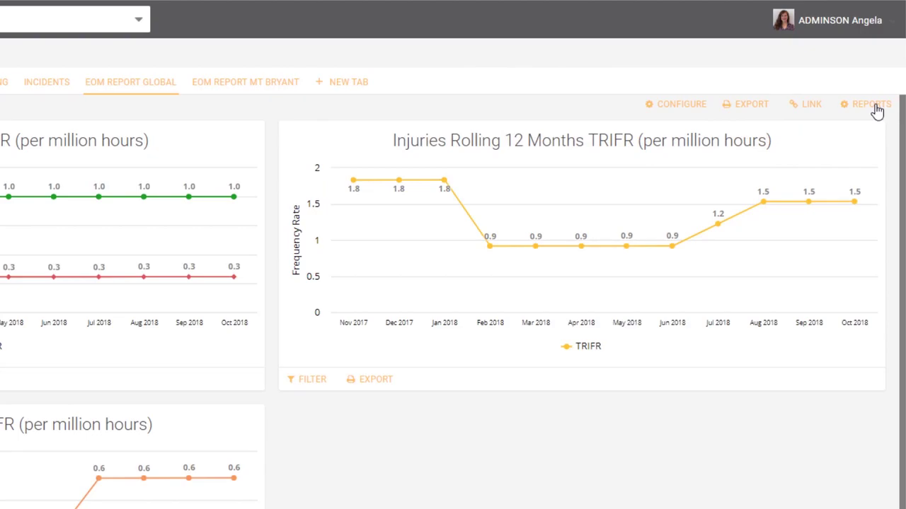
Start a new scheduled report named 'Annual report' with subject 'Details' and a recipient e-mail.
{"action": "left_click", "coordinate": [875, 109]}
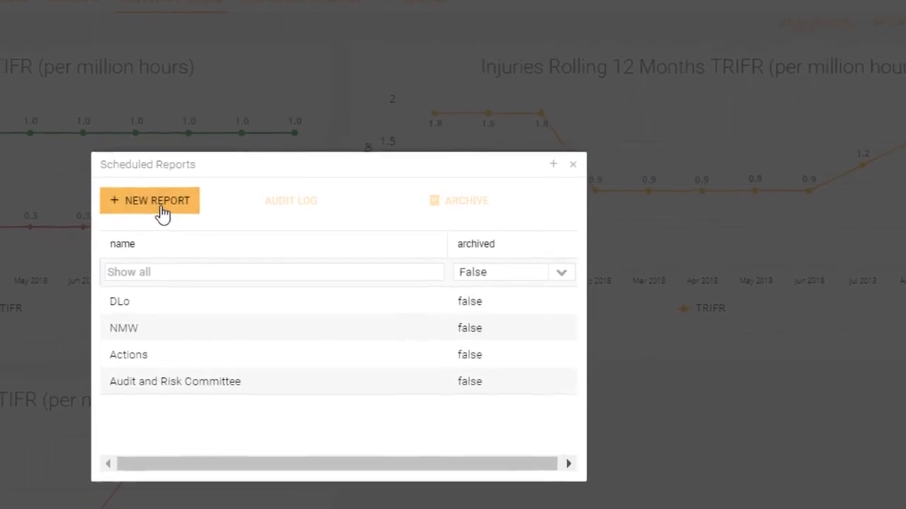
{"action": "left_click", "coordinate": [162, 205]}
{"action": "left_click", "coordinate": [358, 92]}
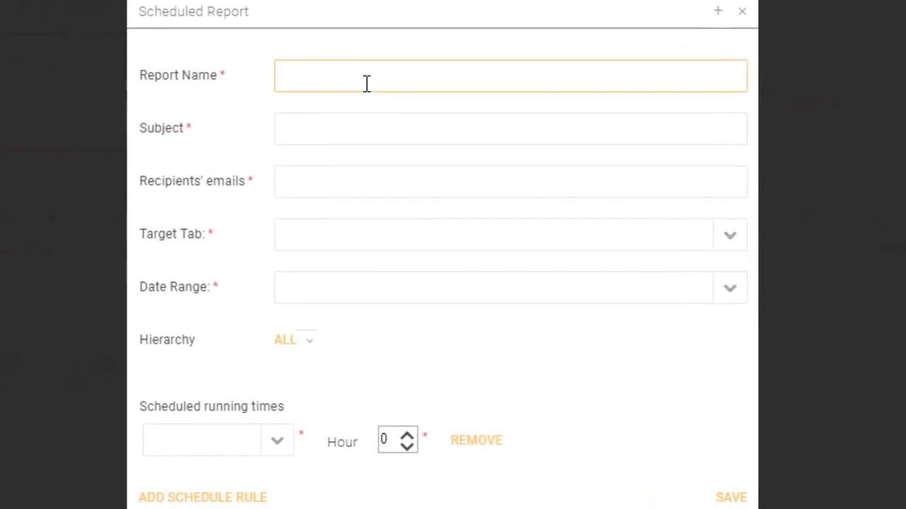
{"action": "type", "text": "Annual report"}
{"action": "left_click", "coordinate": [352, 135]}
{"action": "type", "text": "Details"}
{"action": "left_click", "coordinate": [332, 183]}
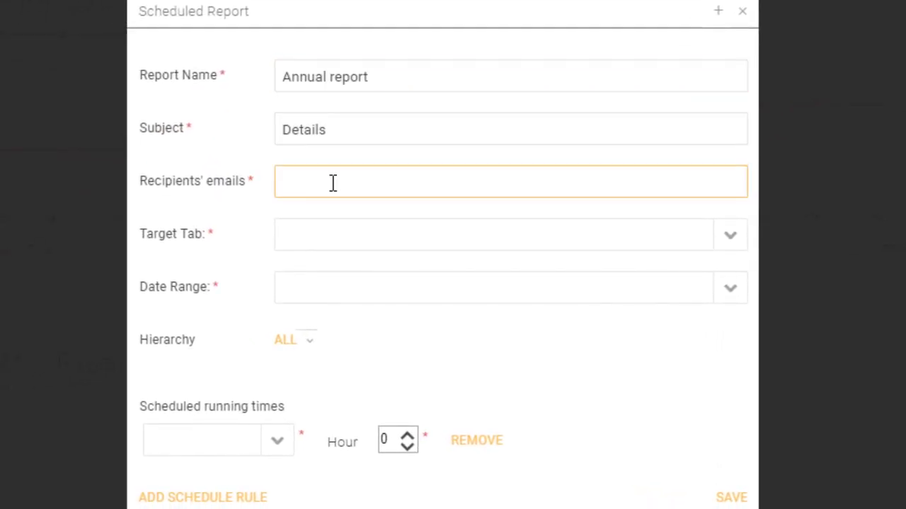
Set the report's target tab to EOM Report Global and its date range to Previous Year.
{"action": "left_click", "coordinate": [730, 239]}
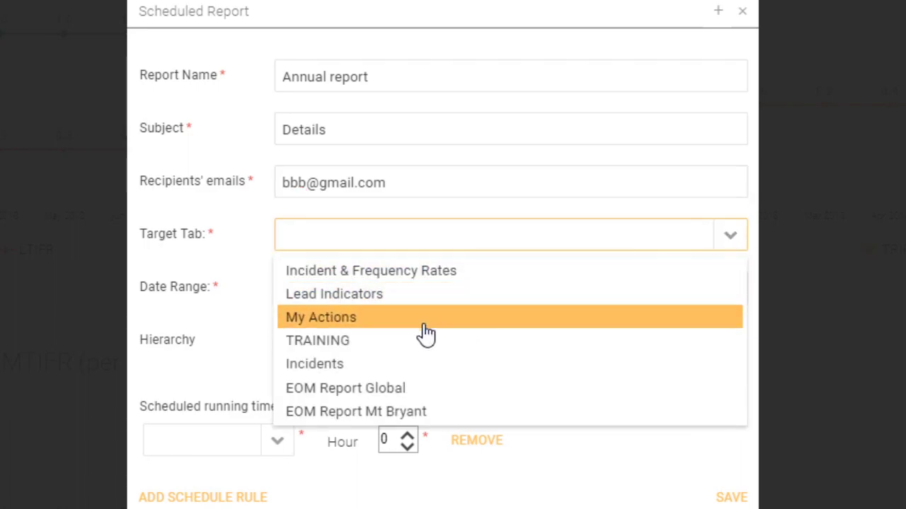
{"action": "left_click", "coordinate": [393, 401]}
{"action": "left_click", "coordinate": [730, 290]}
{"action": "left_click", "coordinate": [333, 461]}
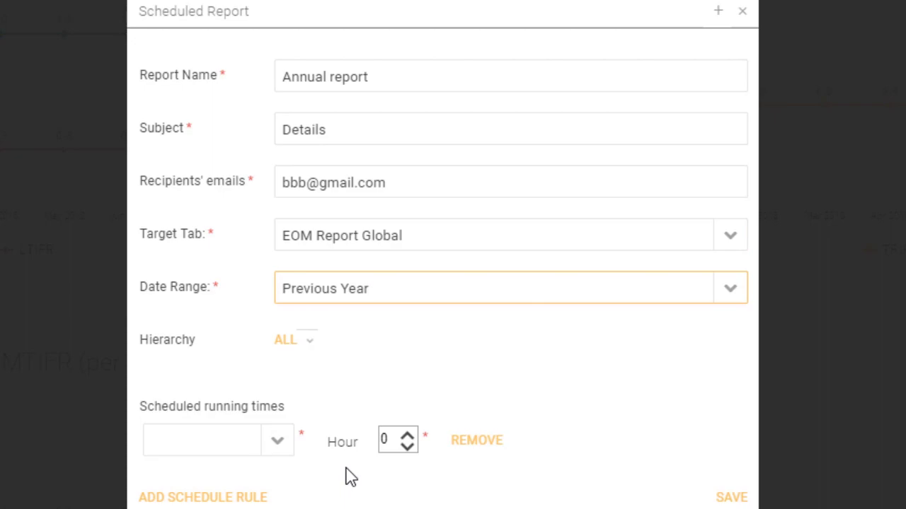
Set the first running time to Yearly in July on day 4.
{"action": "left_click", "coordinate": [280, 446]}
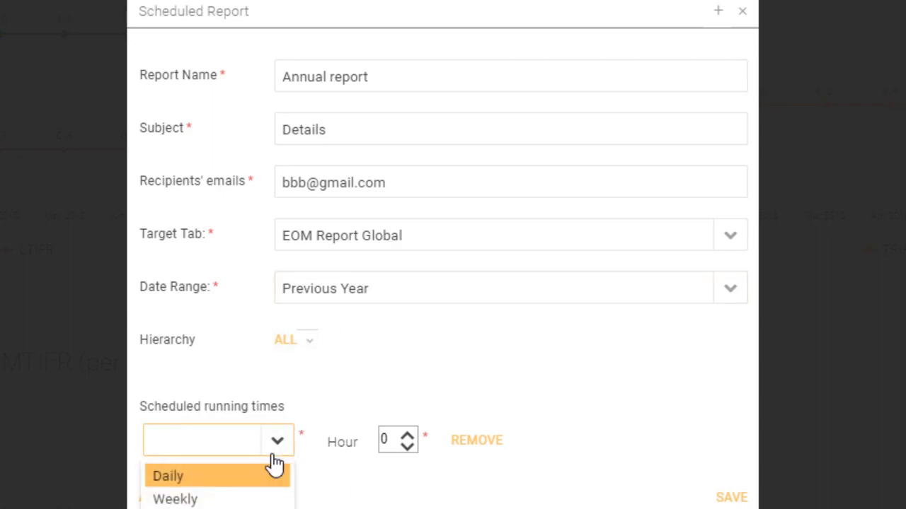
{"action": "type", "text": "Yearly"}
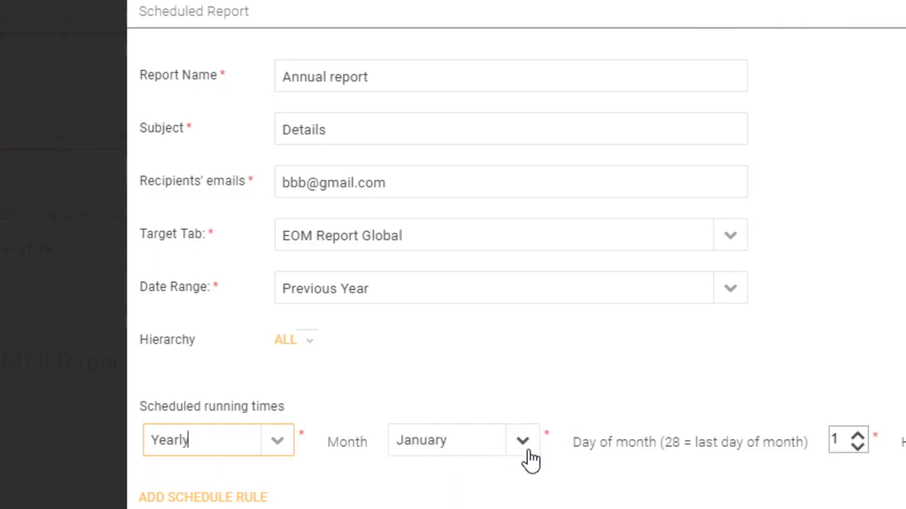
{"action": "left_click", "coordinate": [522, 452]}
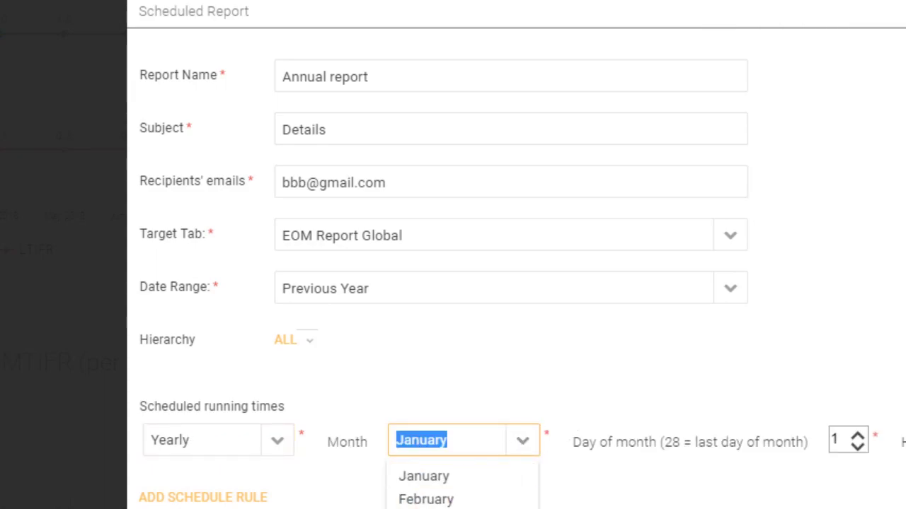
{"action": "type", "text": "July"}
{"action": "left_click", "coordinate": [858, 435]}
{"action": "left_click", "coordinate": [858, 436]}
{"action": "left_click", "coordinate": [857, 436]}
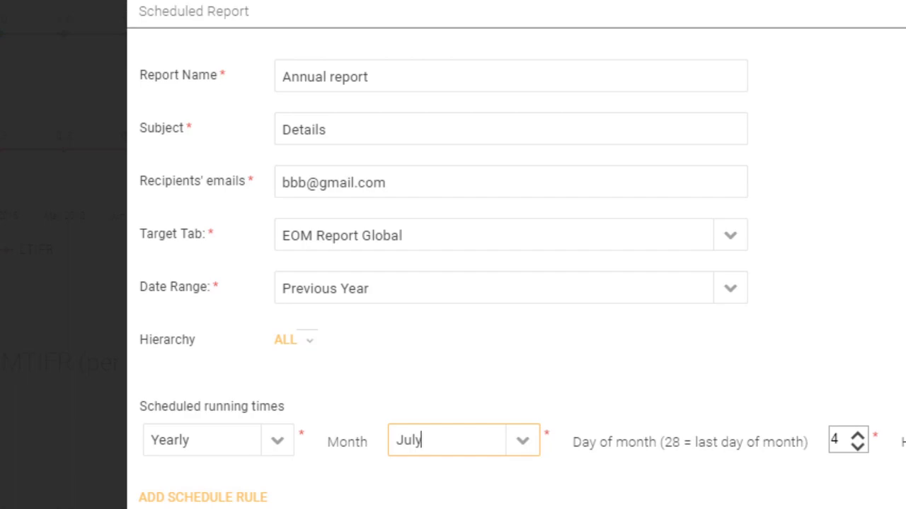
Add a second schedule rule running Yearly in December on day 25.
{"action": "left_click", "coordinate": [215, 501]}
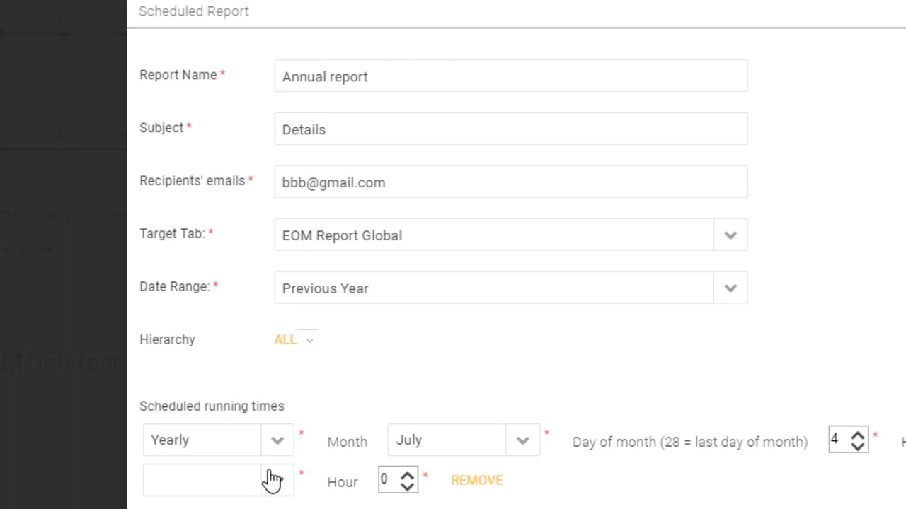
{"action": "left_click", "coordinate": [150, 436]}
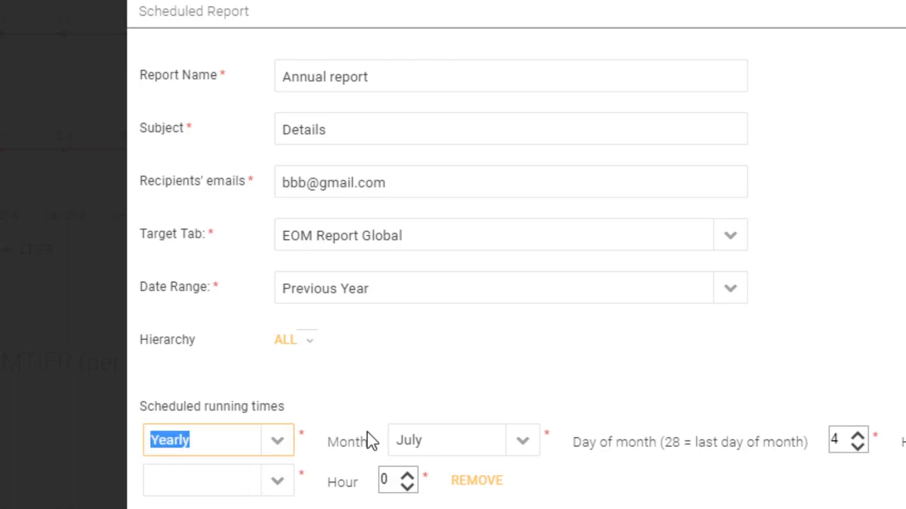
{"action": "left_click", "coordinate": [395, 442]}
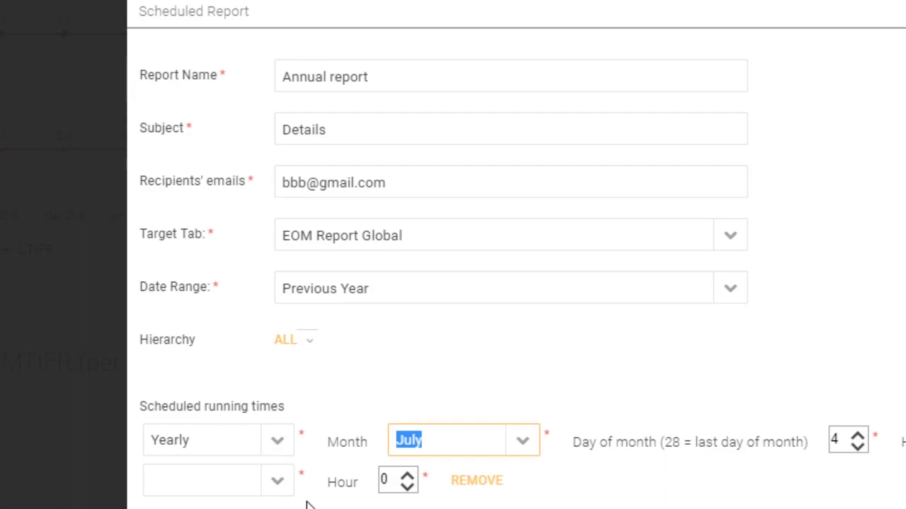
{"action": "left_click", "coordinate": [275, 488]}
{"action": "type", "text": "Yearly"}
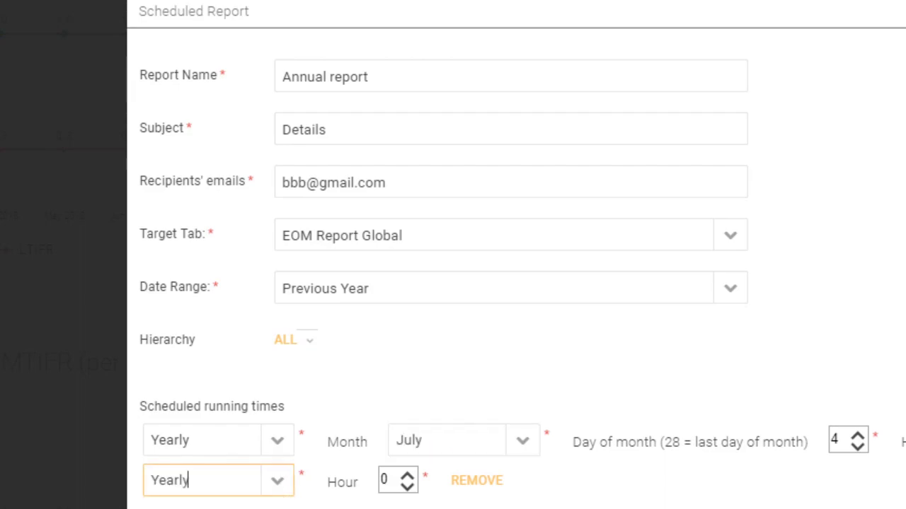
{"action": "left_click", "coordinate": [530, 487]}
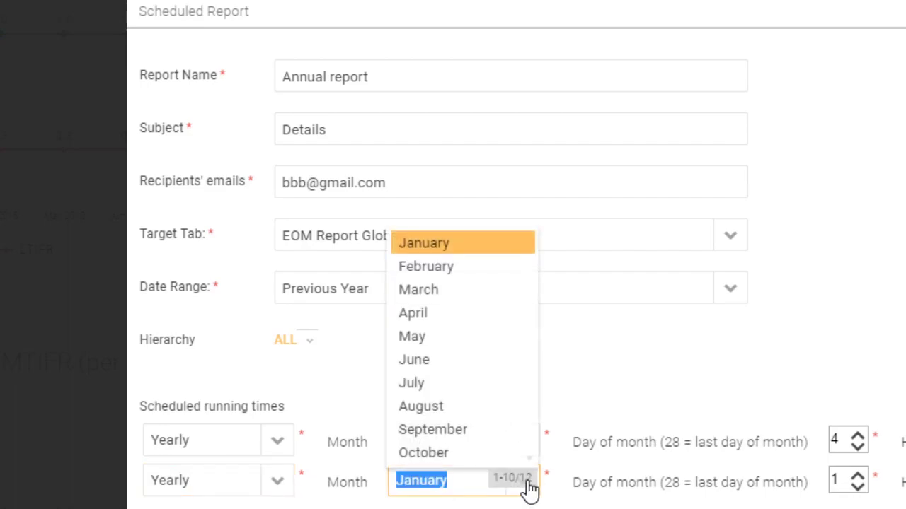
{"action": "type", "text": "December"}
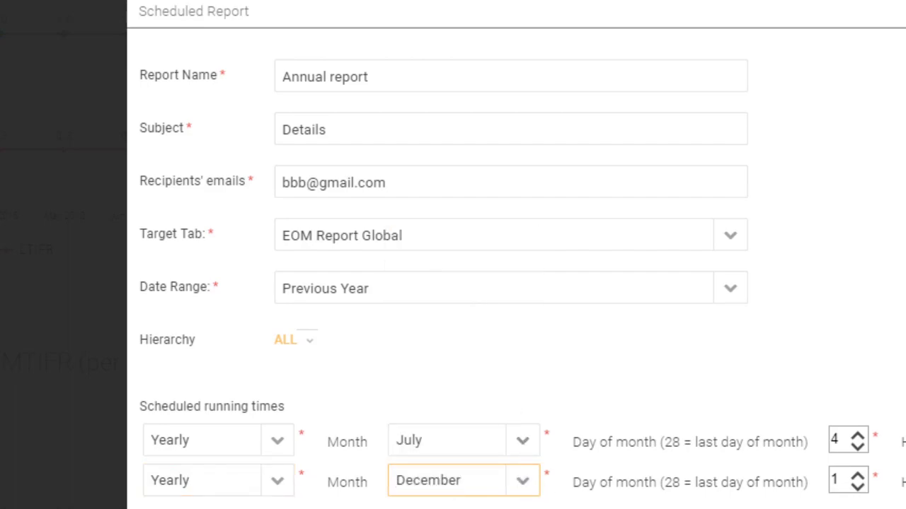
{"action": "double_click", "coordinate": [832, 482]}
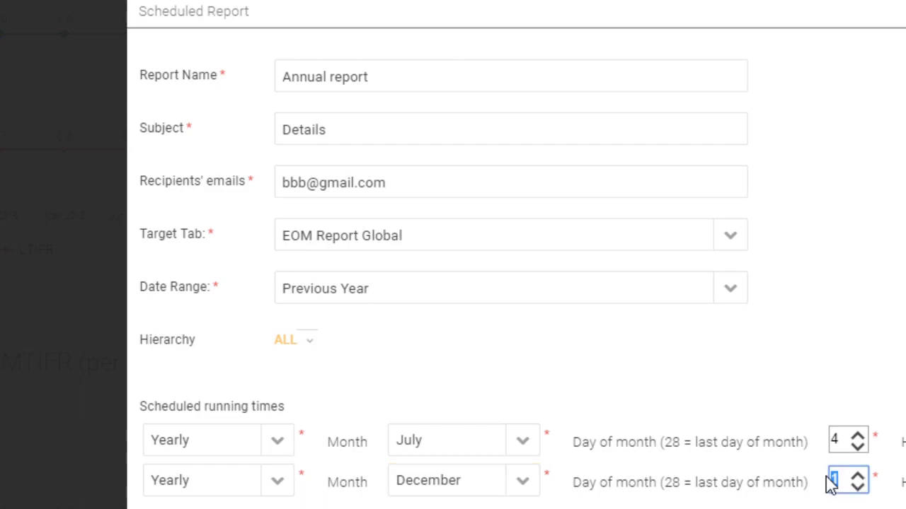
{"action": "type", "text": "25"}
Highlight the Recipients' emails label on the Annual scheduled report form.
{"action": "left_click_drag", "start_coordinate": [141, 186], "coordinate": [248, 182]}
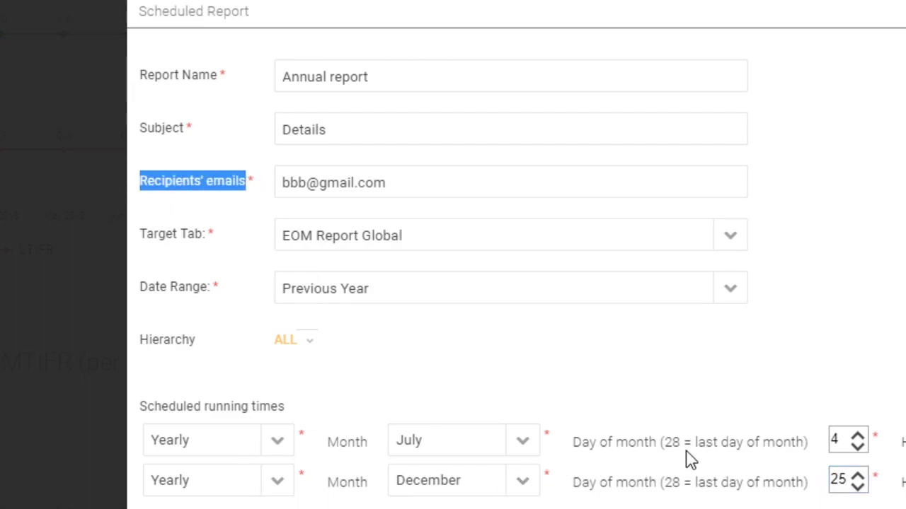